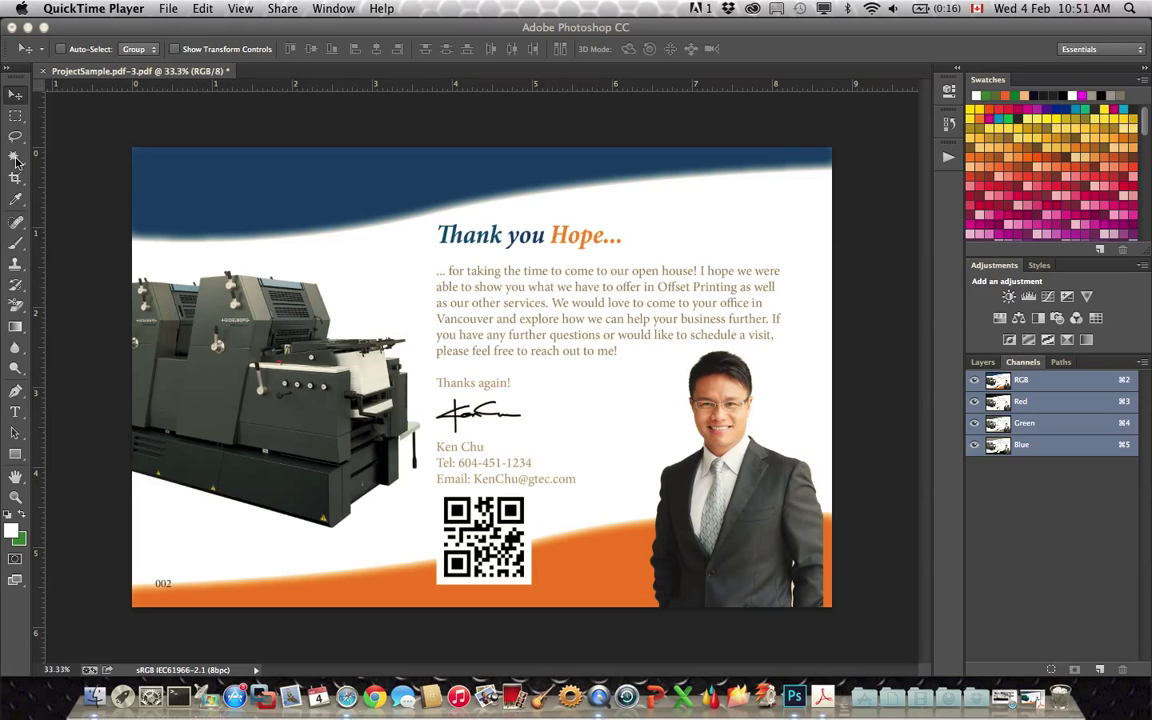
Select the man and the main body of the printing press on the card layer using the Quick Selection tool at brush size 150
click(16, 158)
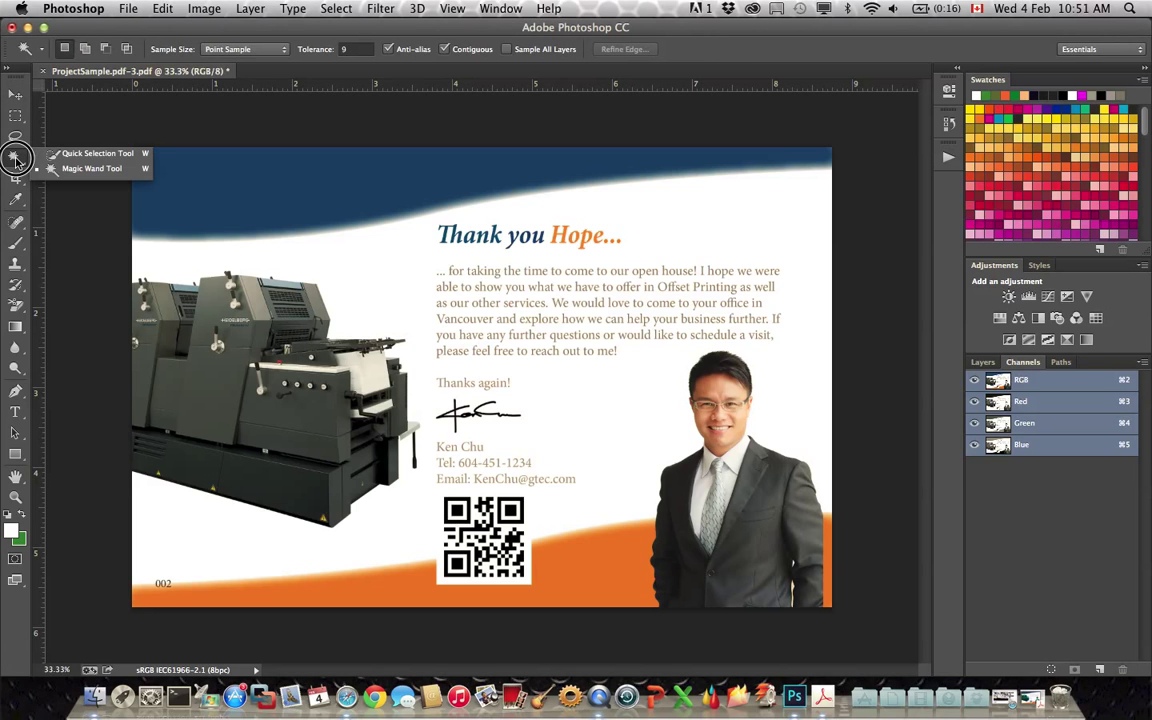
click(105, 157)
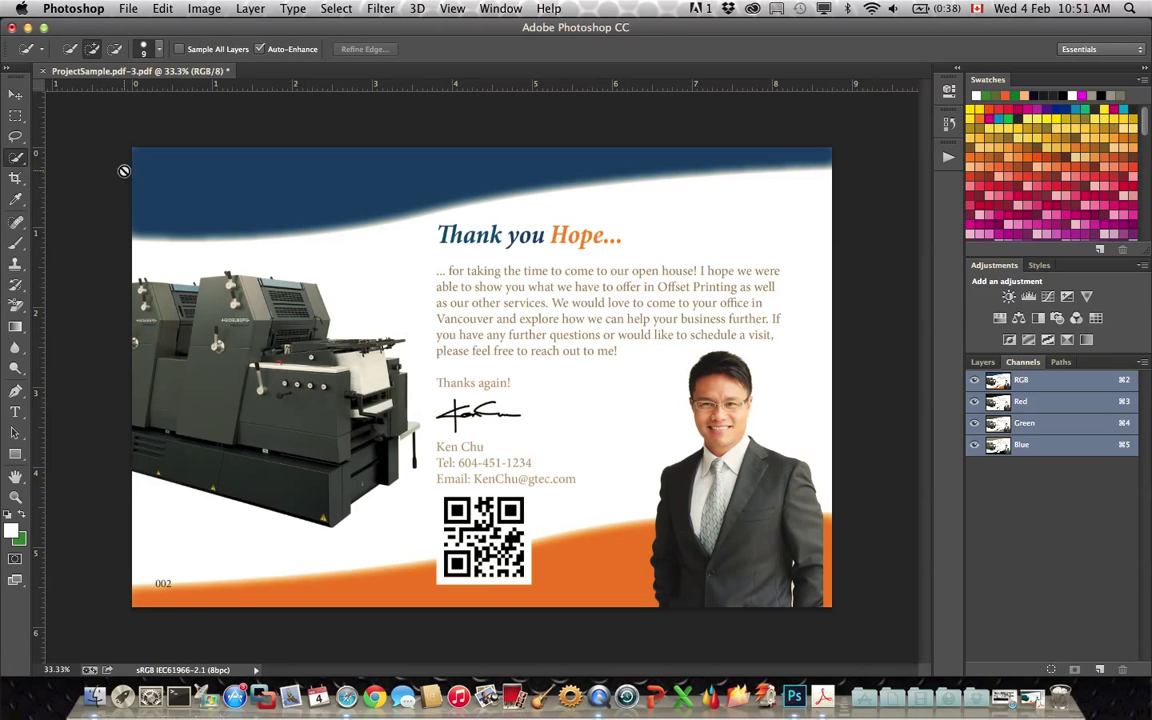
click(983, 362)
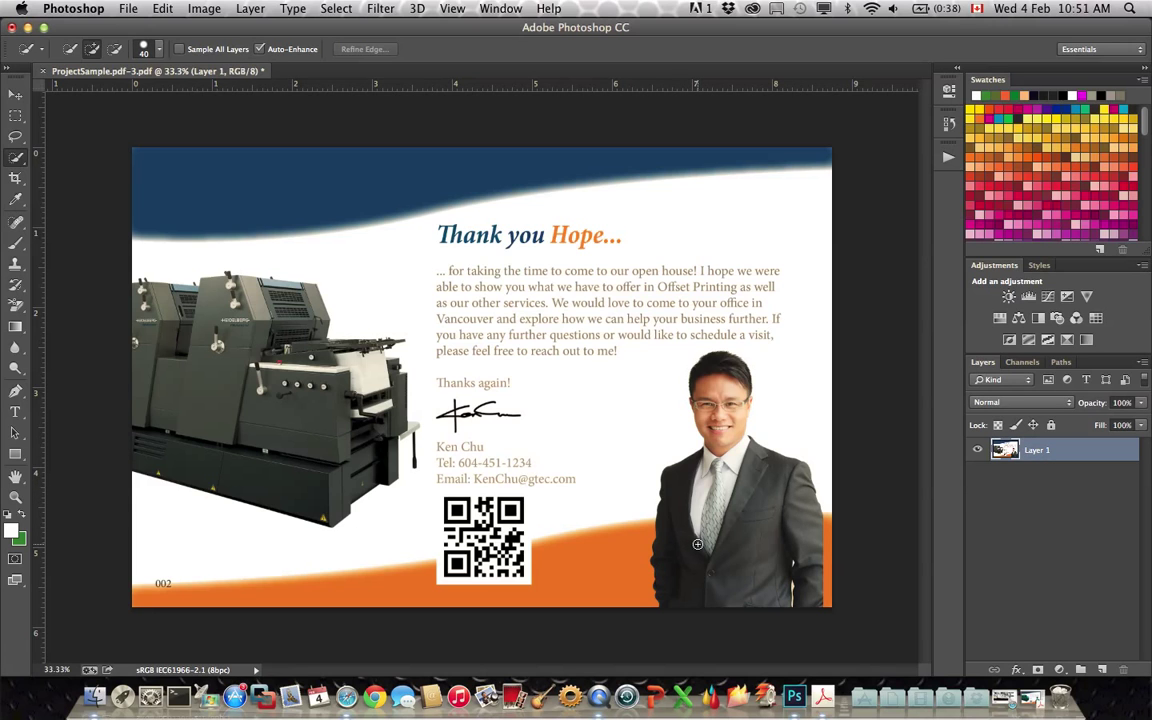
key(bracketright)
key(bracketright)
key(bracketright)
key(bracketright)
key(bracketright)
key(bracketright)
mouse_move(722, 556)
mouse_down()
mouse_move(733, 525)
mouse_move(720, 400)
mouse_up()
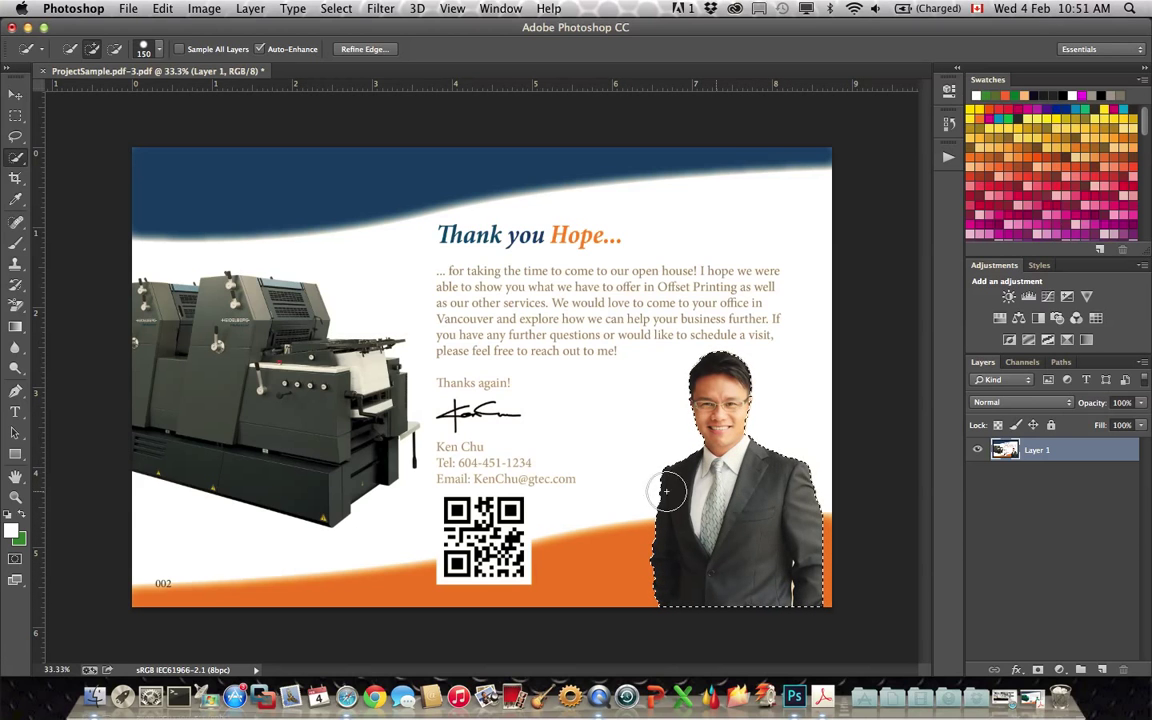
click(230, 415)
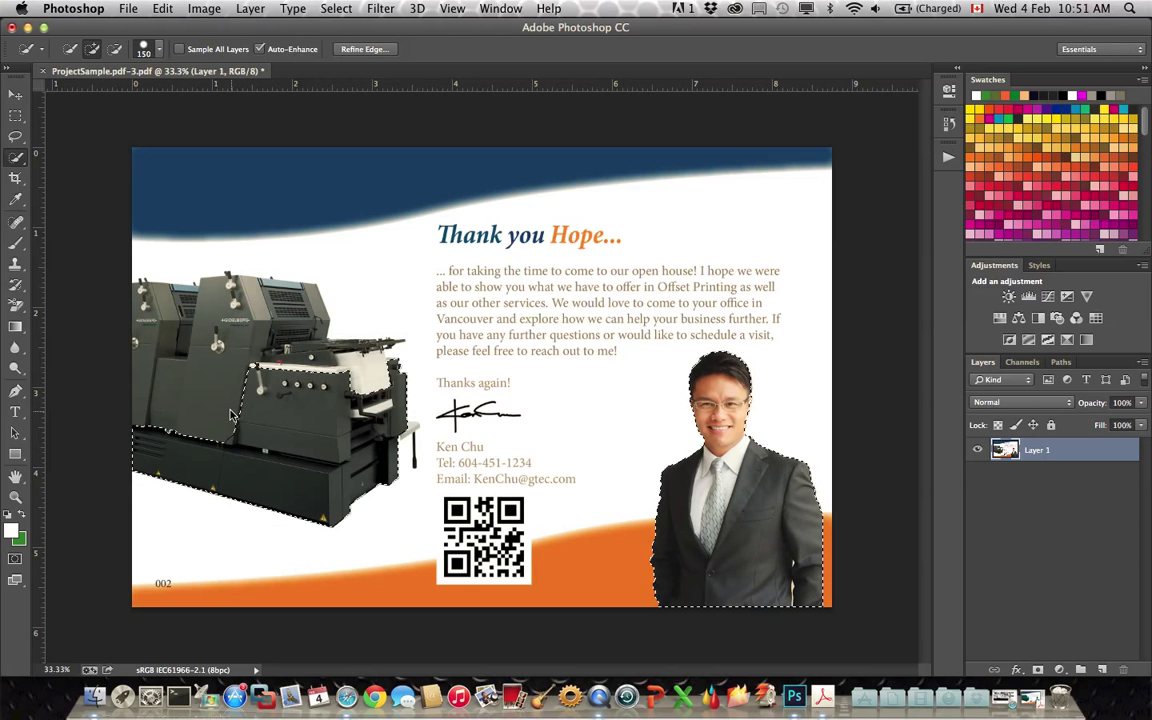
mouse_move(230, 415)
mouse_down()
mouse_move(207, 385)
mouse_move(246, 350)
mouse_move(271, 299)
mouse_move(332, 345)
mouse_move(340, 365)
mouse_move(313, 379)
mouse_move(286, 304)
mouse_move(379, 433)
mouse_move(332, 458)
mouse_move(302, 365)
mouse_move(274, 341)
mouse_move(401, 456)
mouse_move(384, 430)
mouse_up()
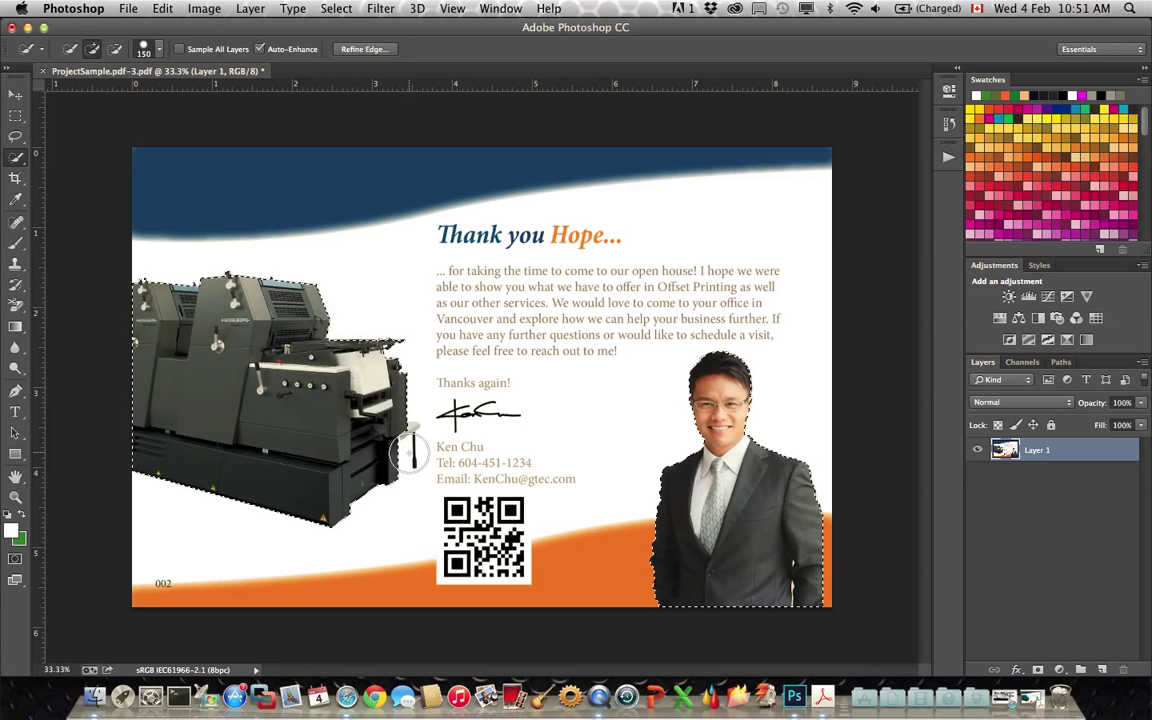
Add the press's small side tray and its thin black handle to the selection using a size 10 brush
scroll(412, 454, up, 14)
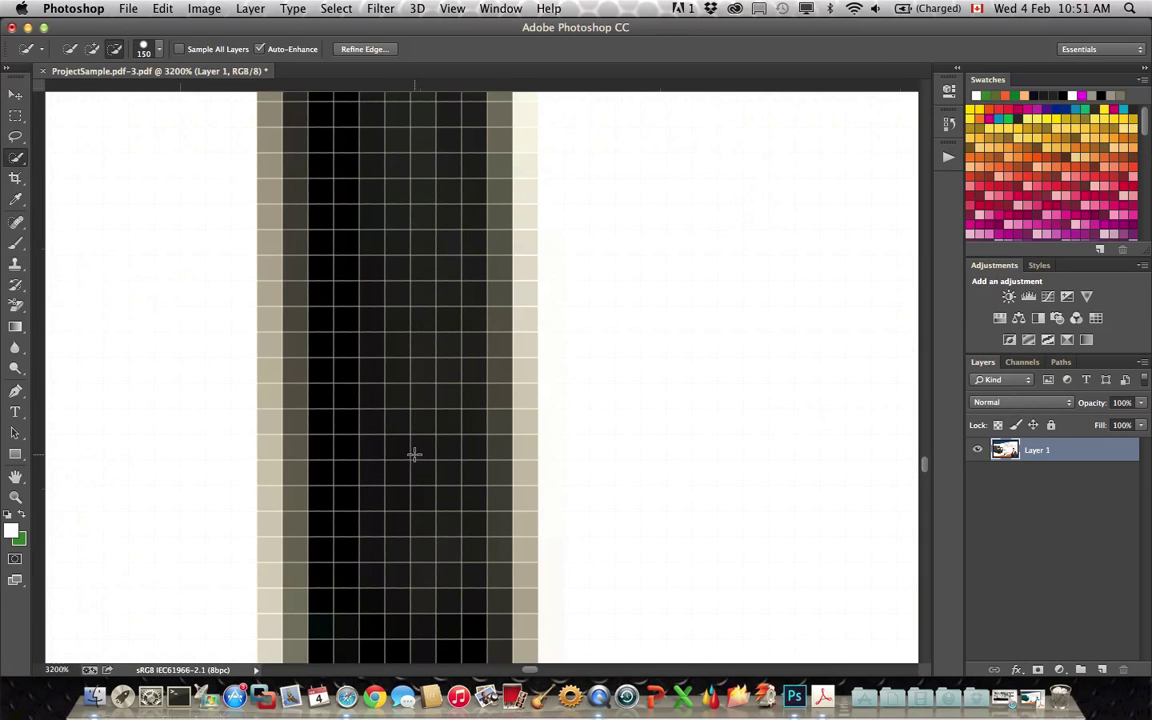
scroll(414, 454, down, 14)
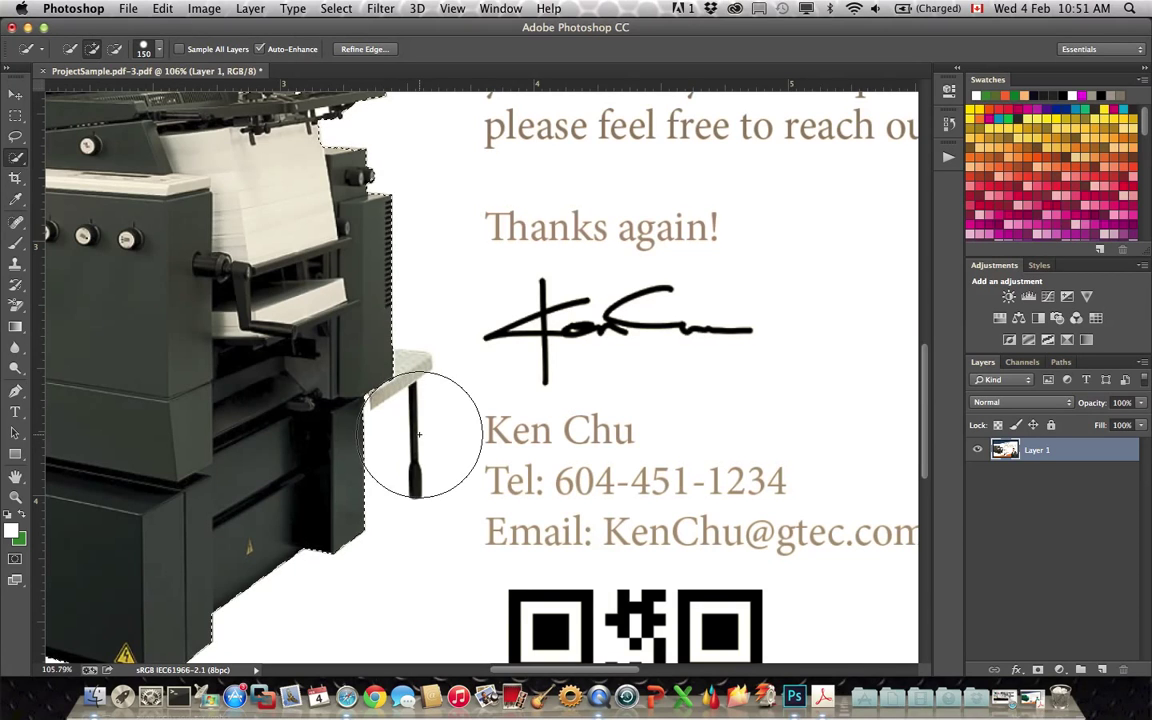
key(bracketleft)
key(bracketleft)
key(bracketleft)
key(bracketleft)
key(bracketleft)
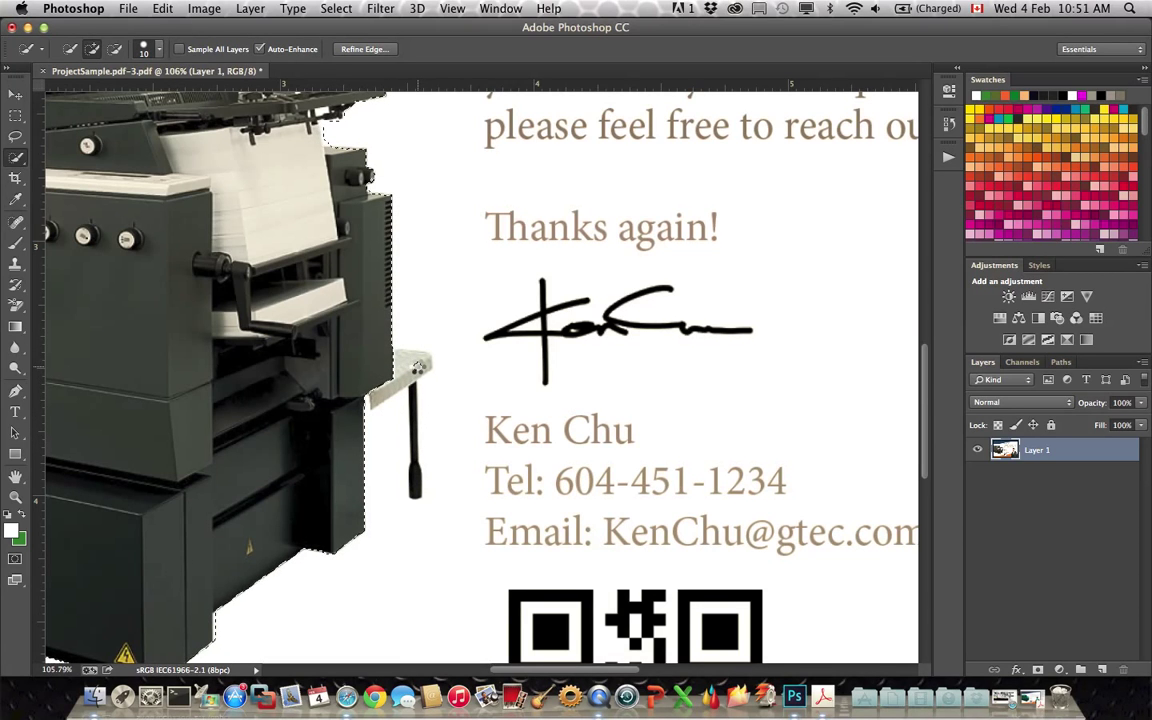
drag(416, 364, 416, 478)
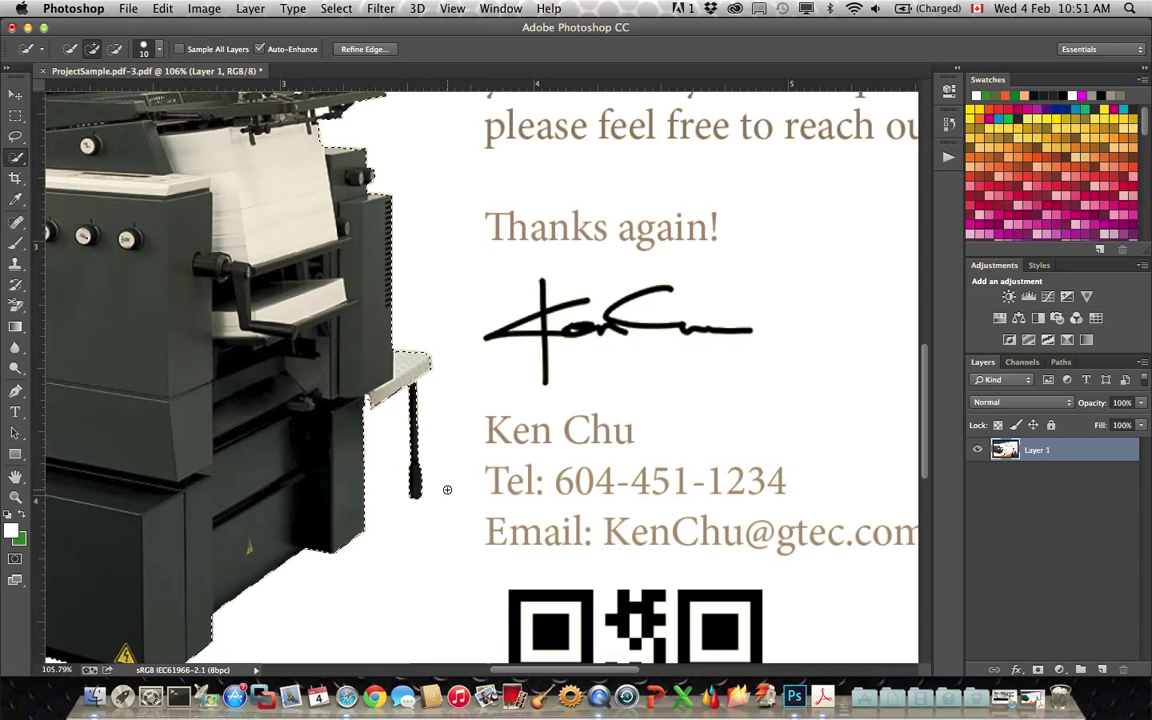
key(super+0)
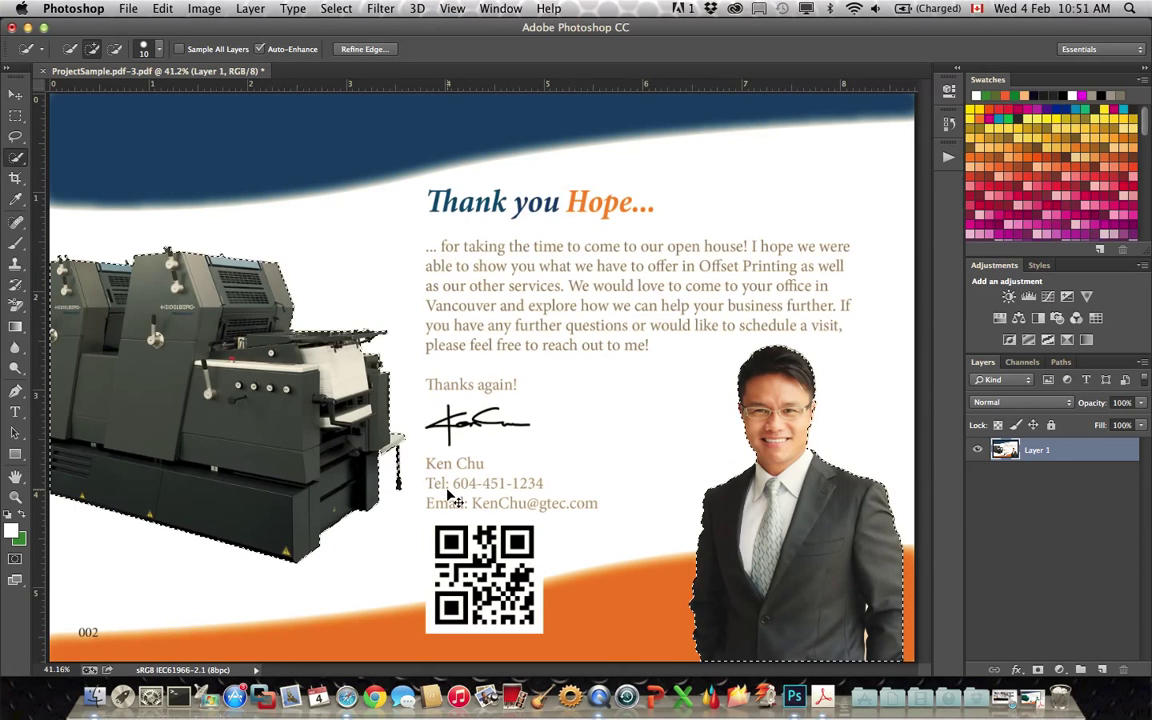
key(super+minus)
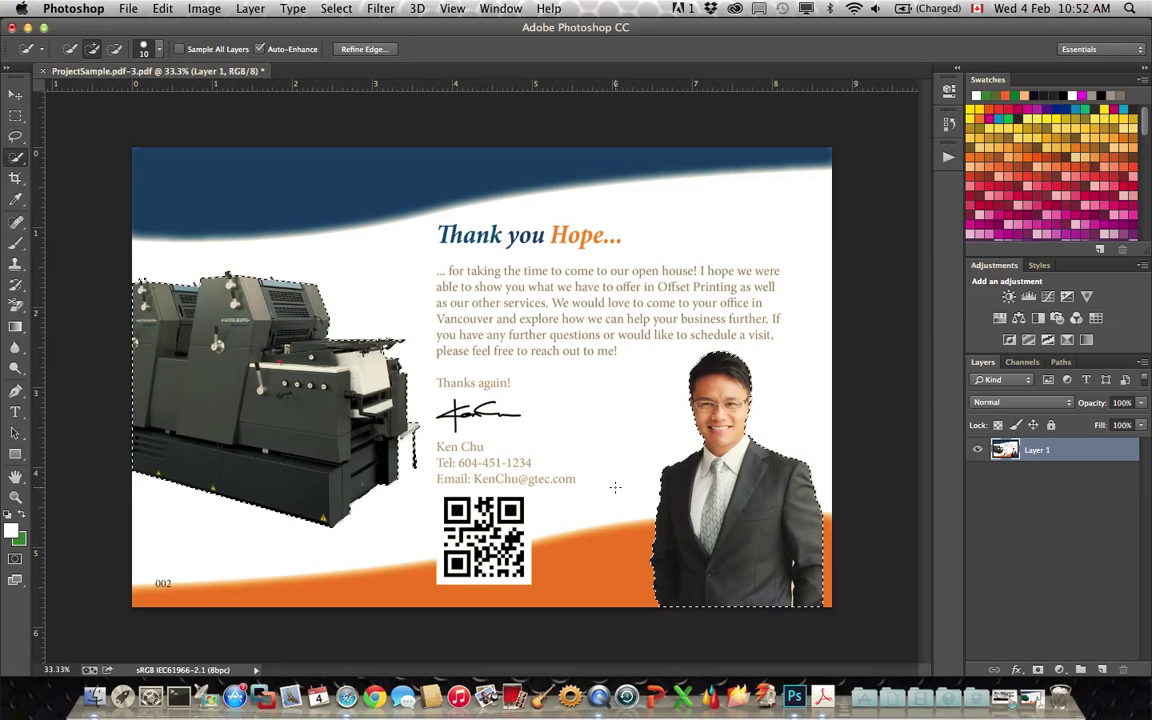
Create a spot channel named Clear from the selection, with ink color 00f7fa and 6% solidity
click(1024, 364)
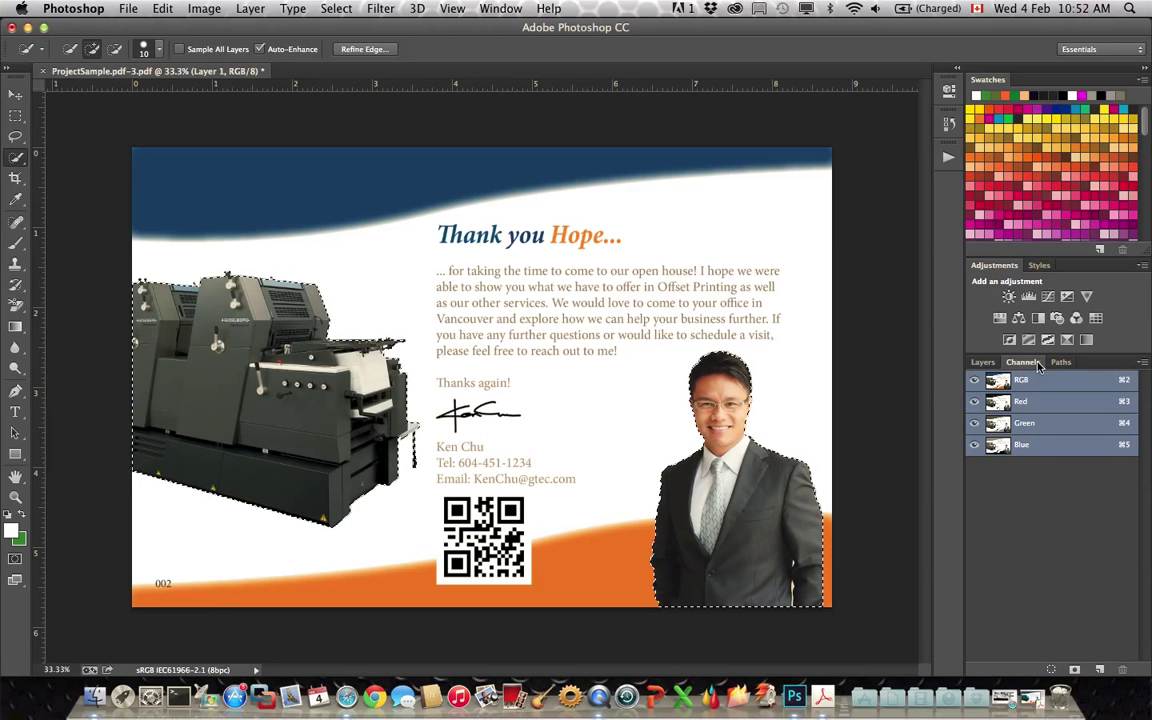
click(1142, 362)
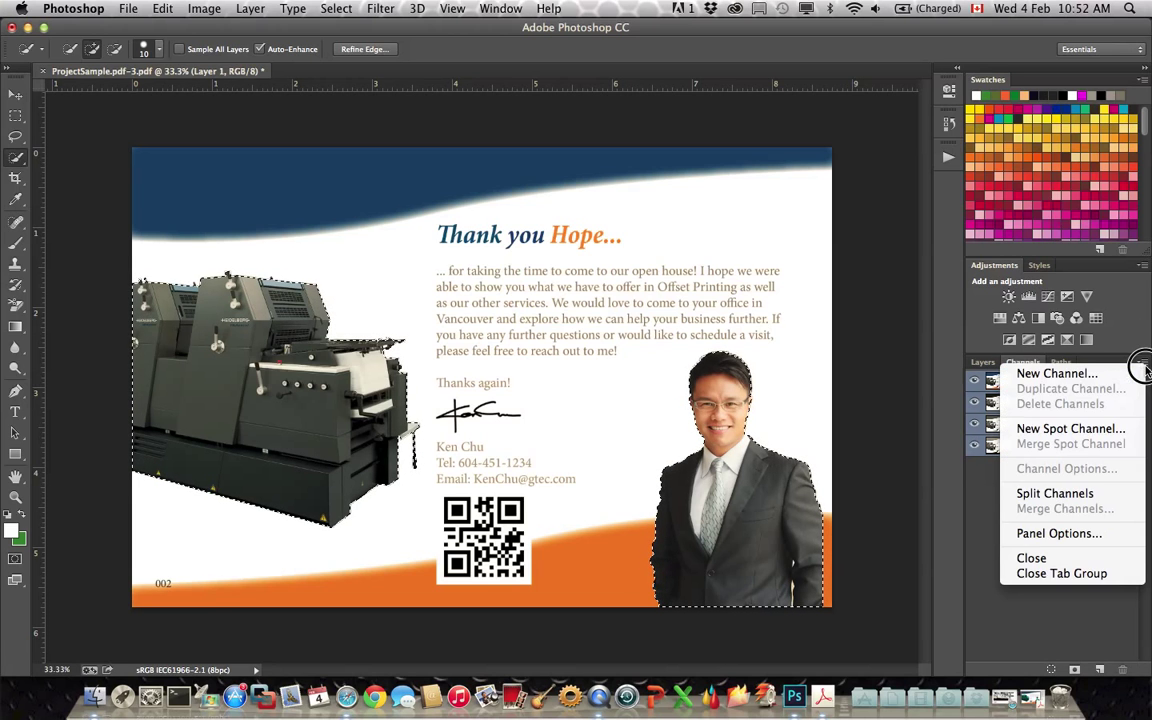
click(1095, 429)
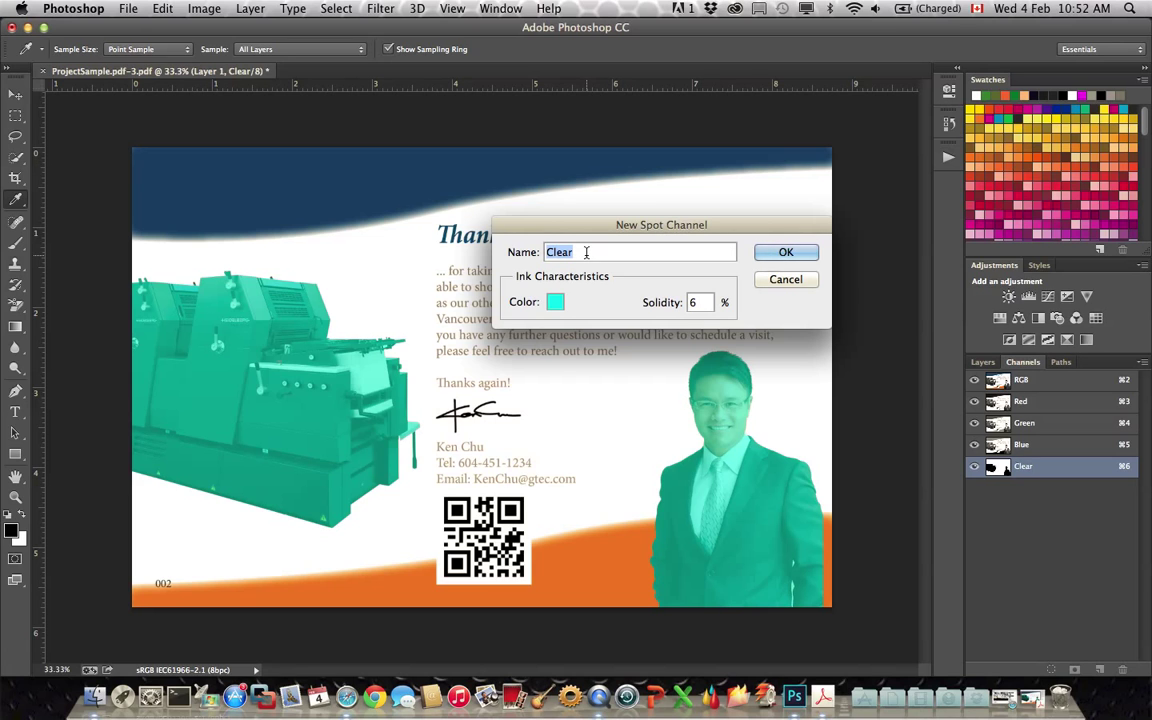
click(555, 302)
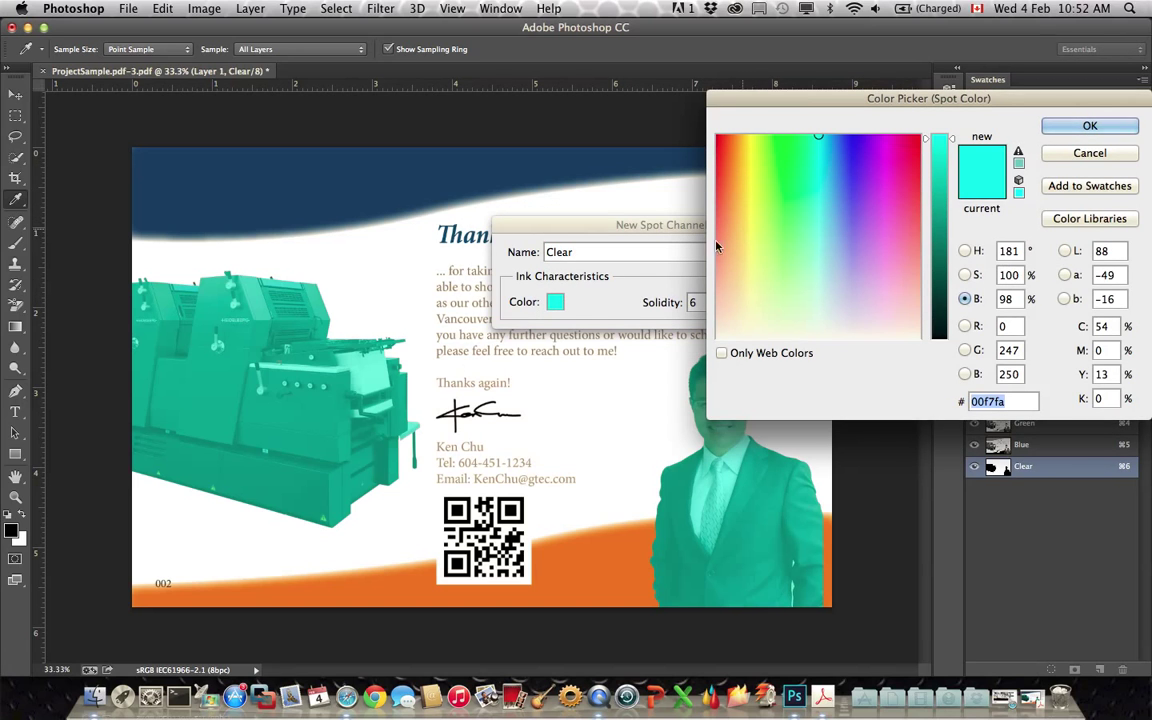
click(1093, 126)
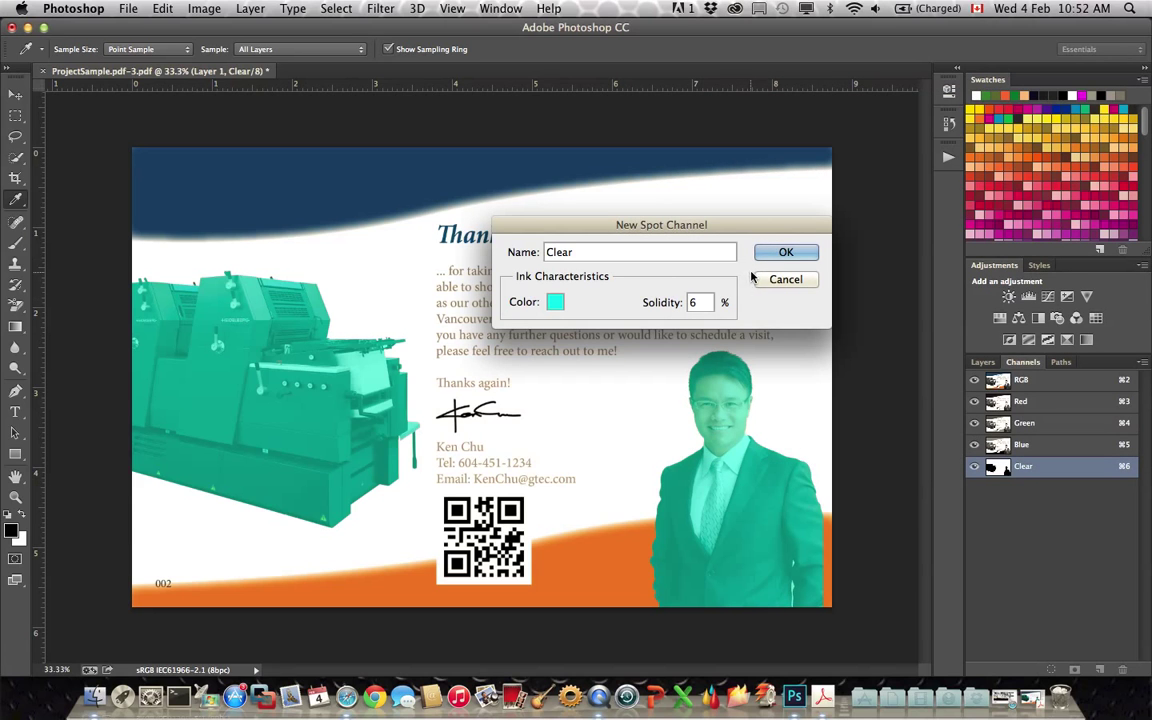
click(786, 254)
key(w)
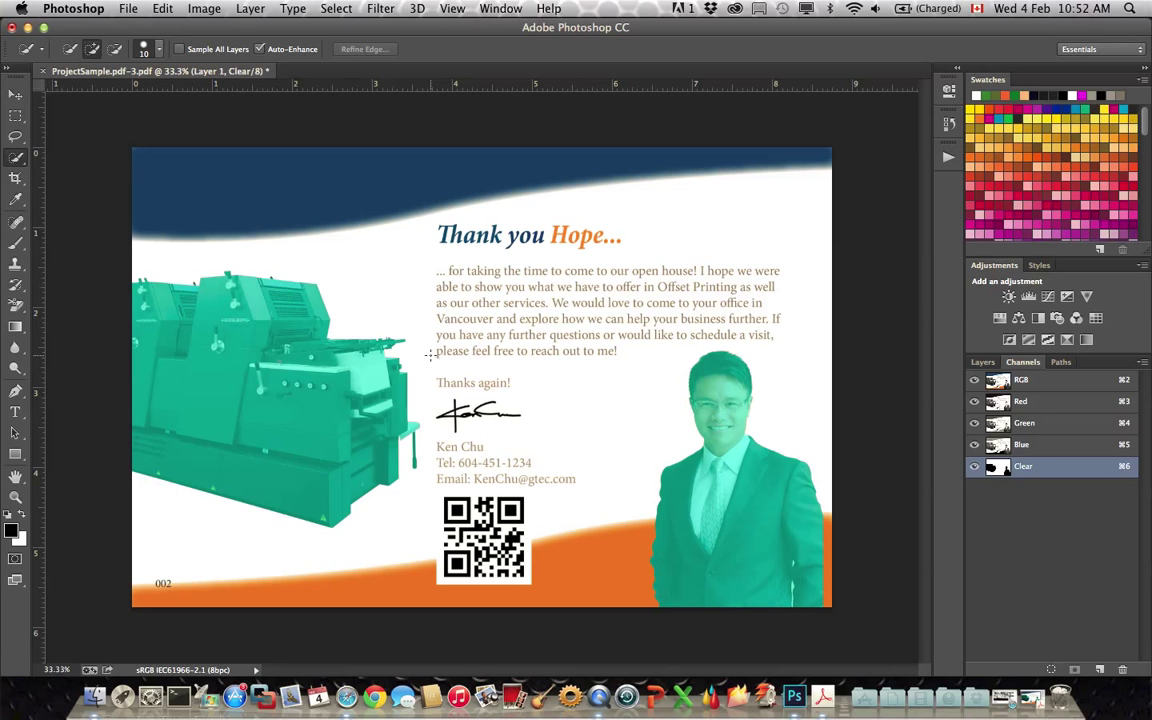
Save a Photoshop PDF copy with spot colors and without layers as PDF/X-4:2010, replacing ProjectSample.pdf-3 copy.pdf on the Desktop
click(127, 9)
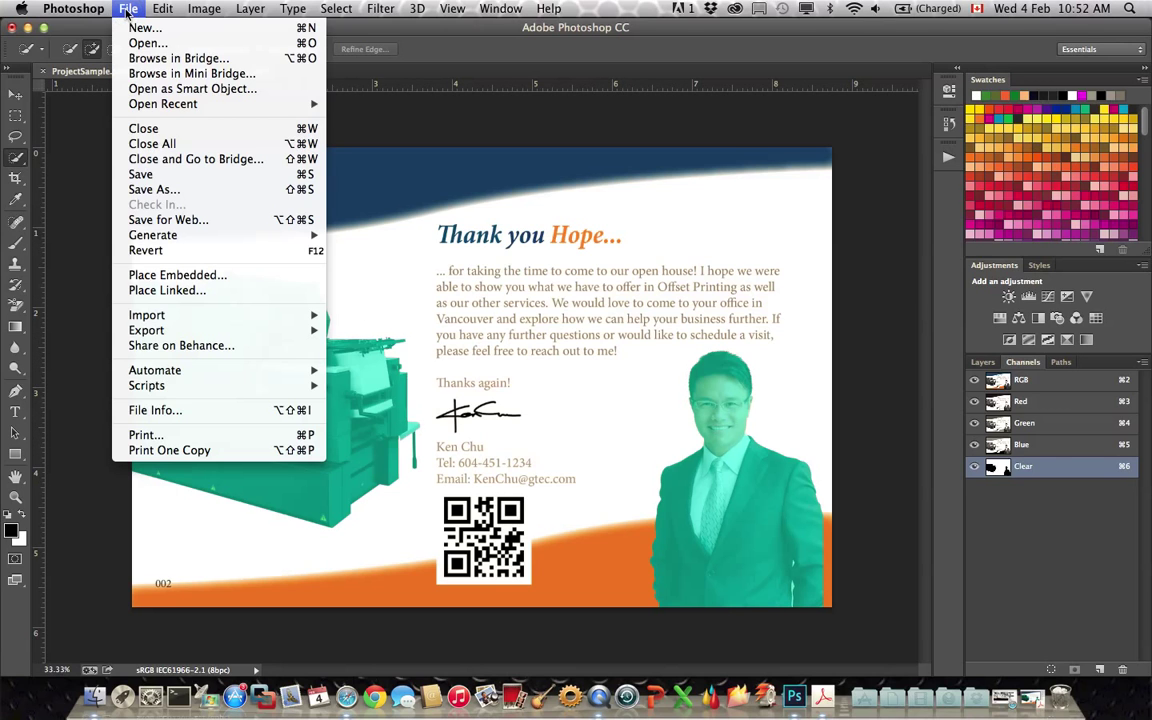
click(145, 190)
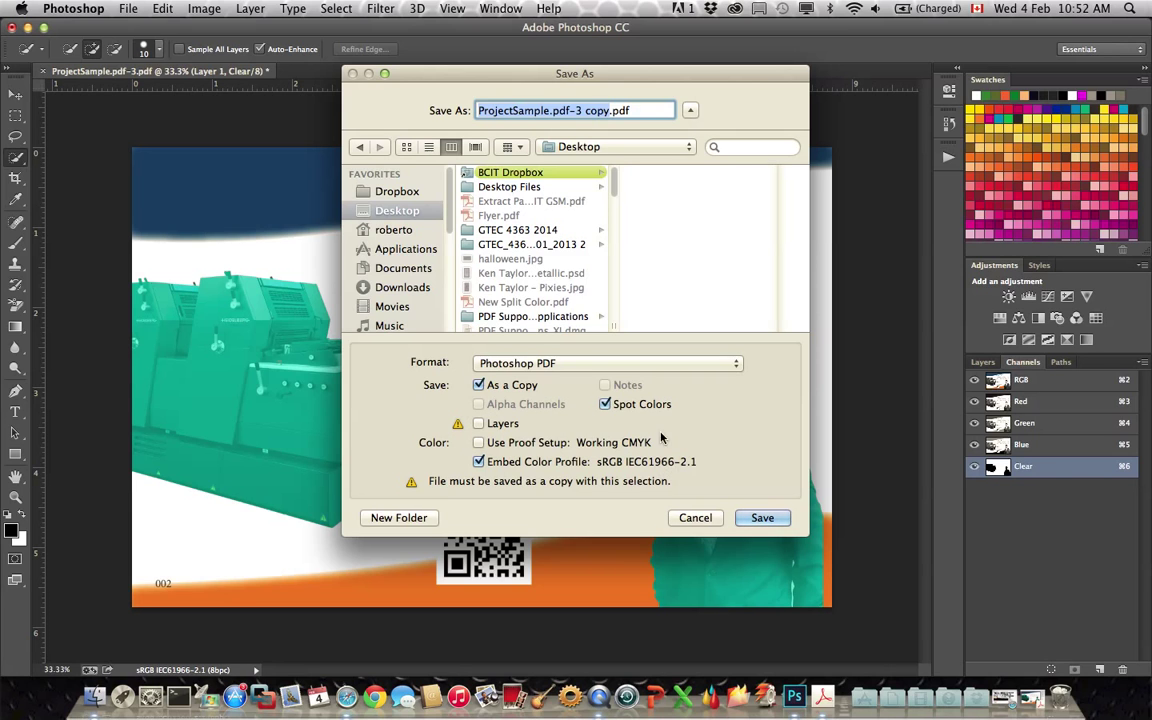
click(767, 518)
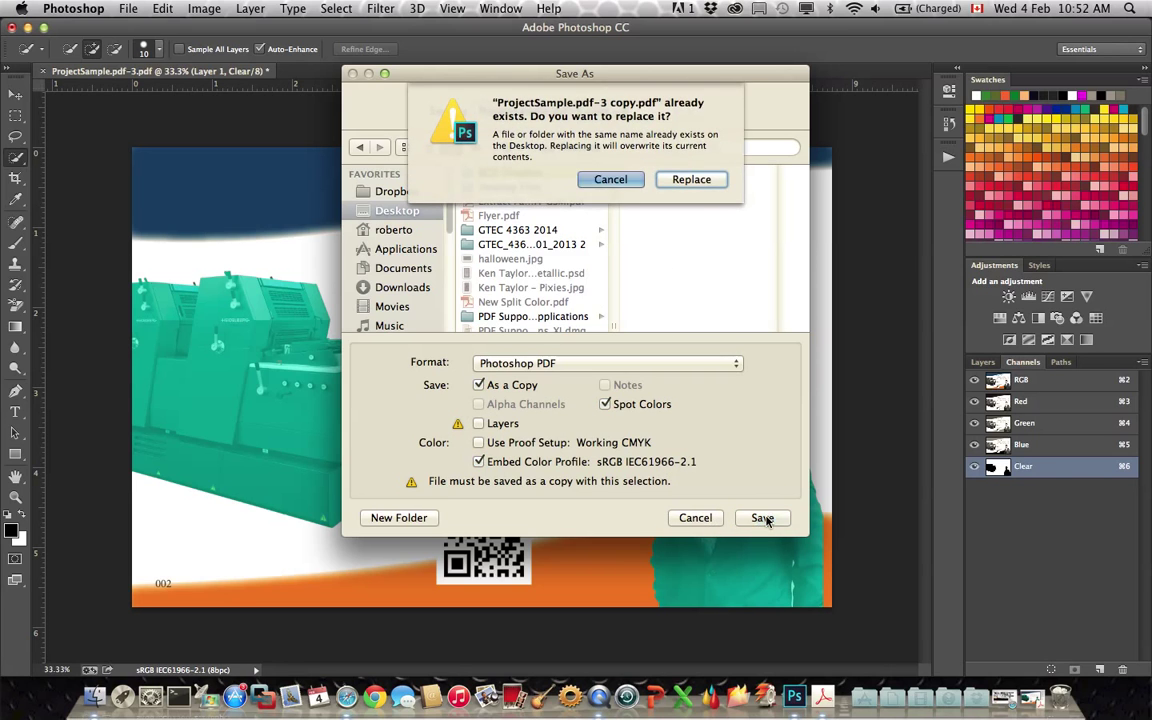
click(700, 179)
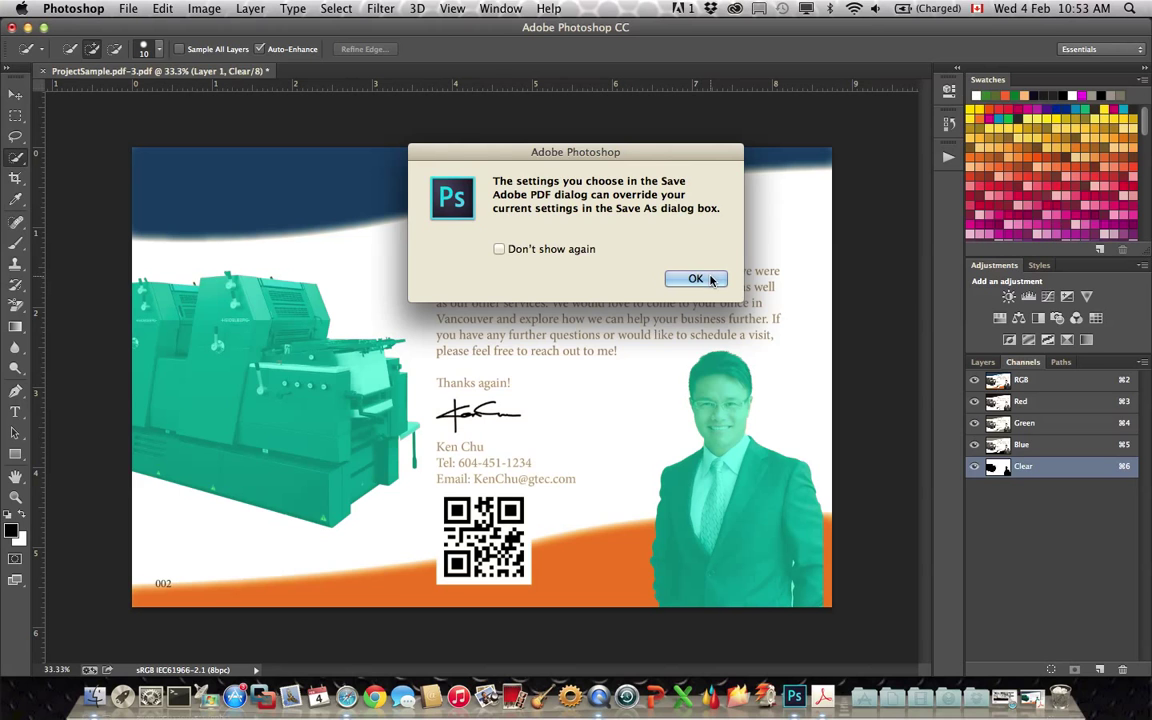
click(711, 279)
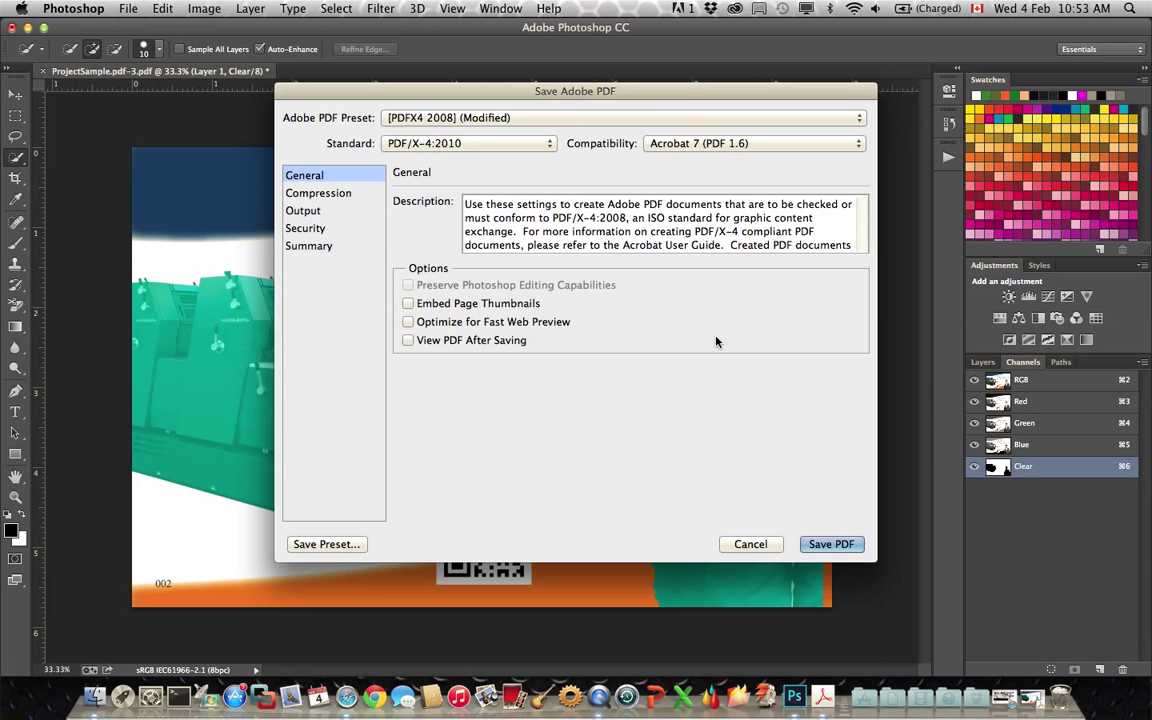
click(841, 546)
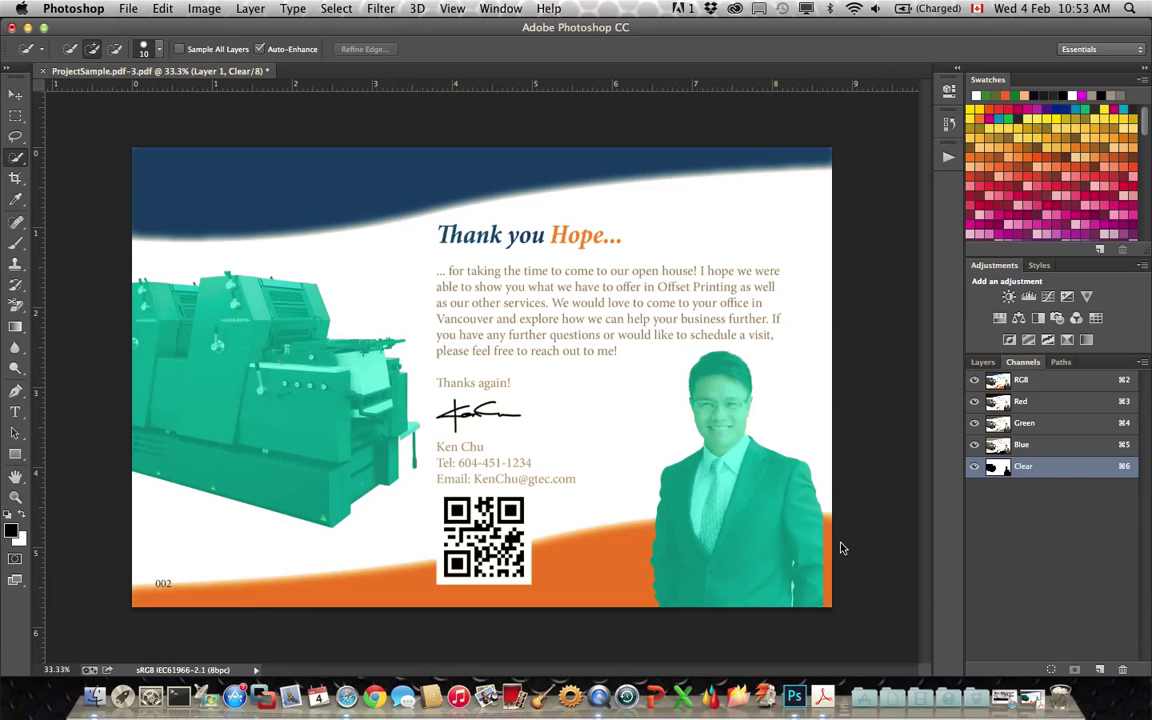
Switch to Acrobat and use Output Preview to compare ProjectSample.pdf-3.pdf with Simulate Overprinting off and on, leaving it on
click(820, 700)
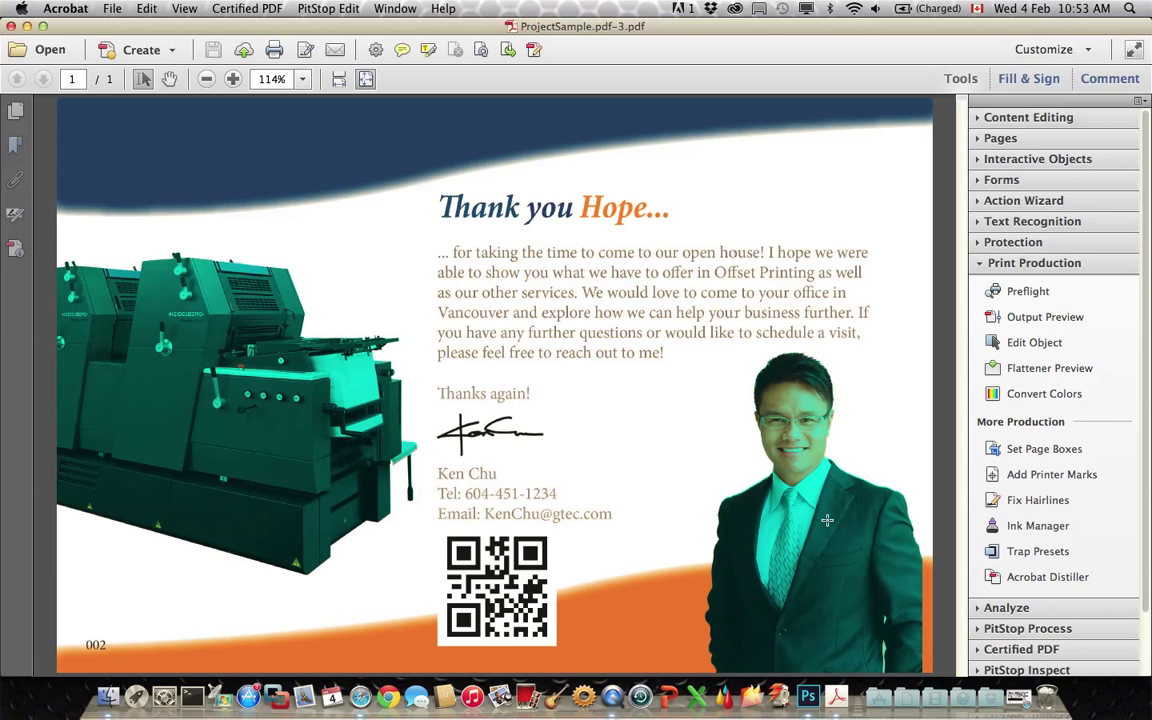
click(1035, 317)
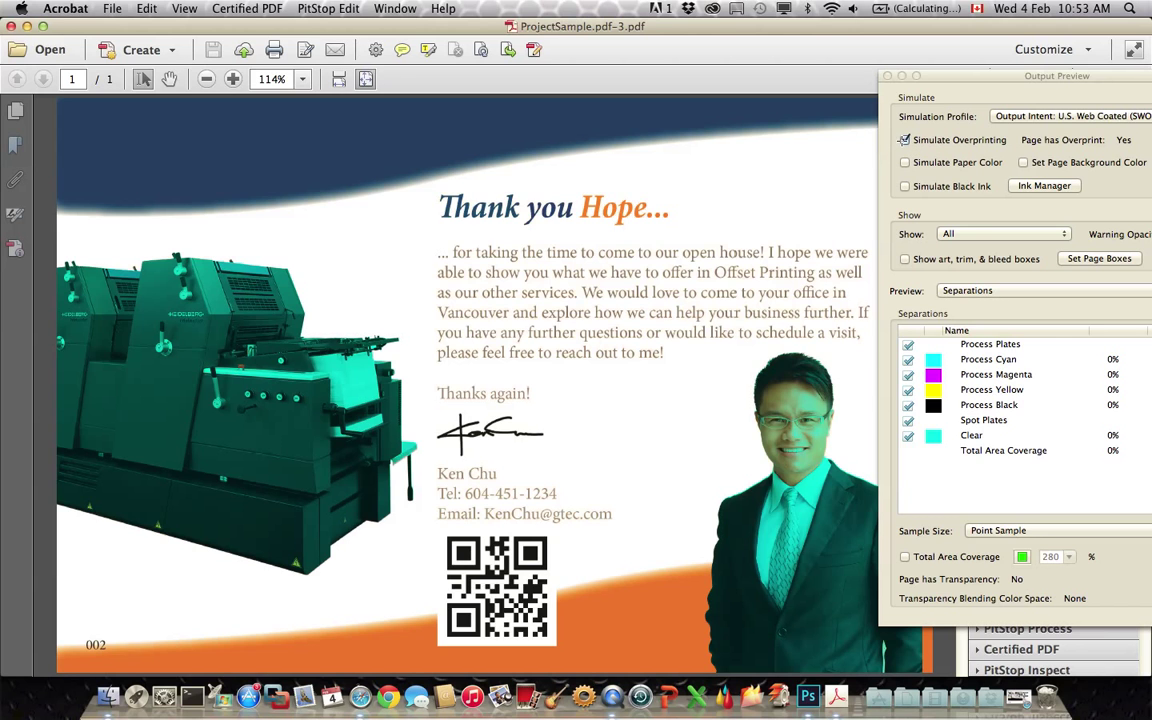
click(905, 141)
click(905, 141)
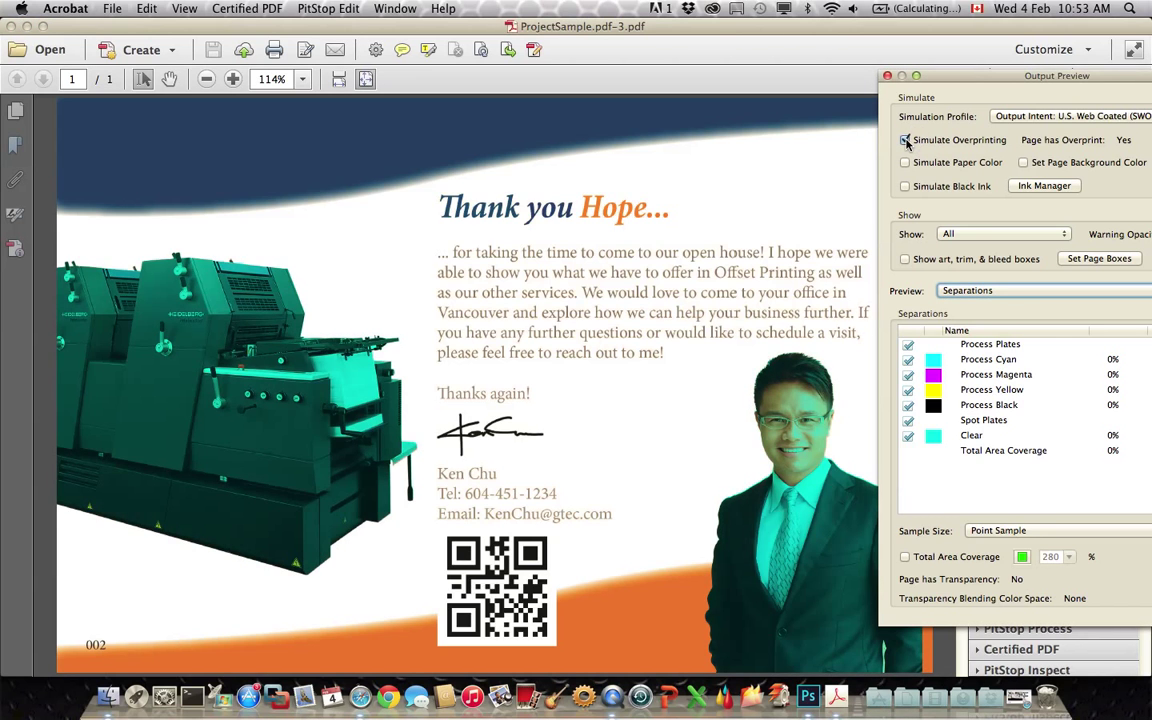
click(905, 141)
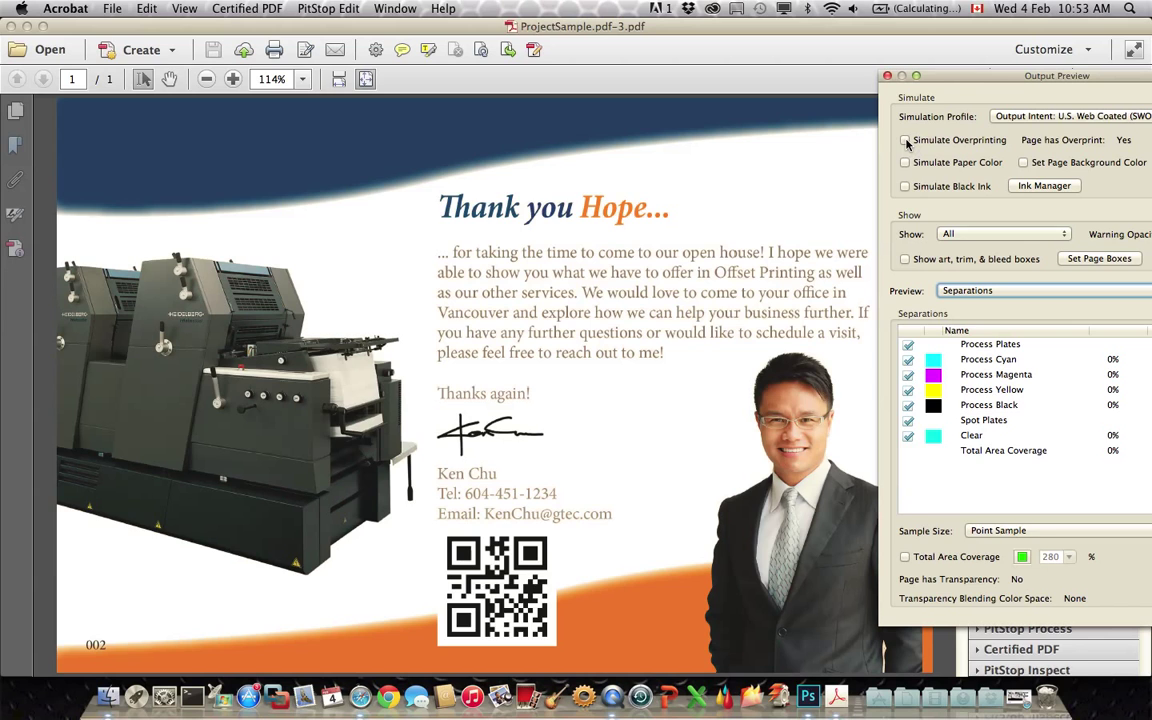
click(905, 141)
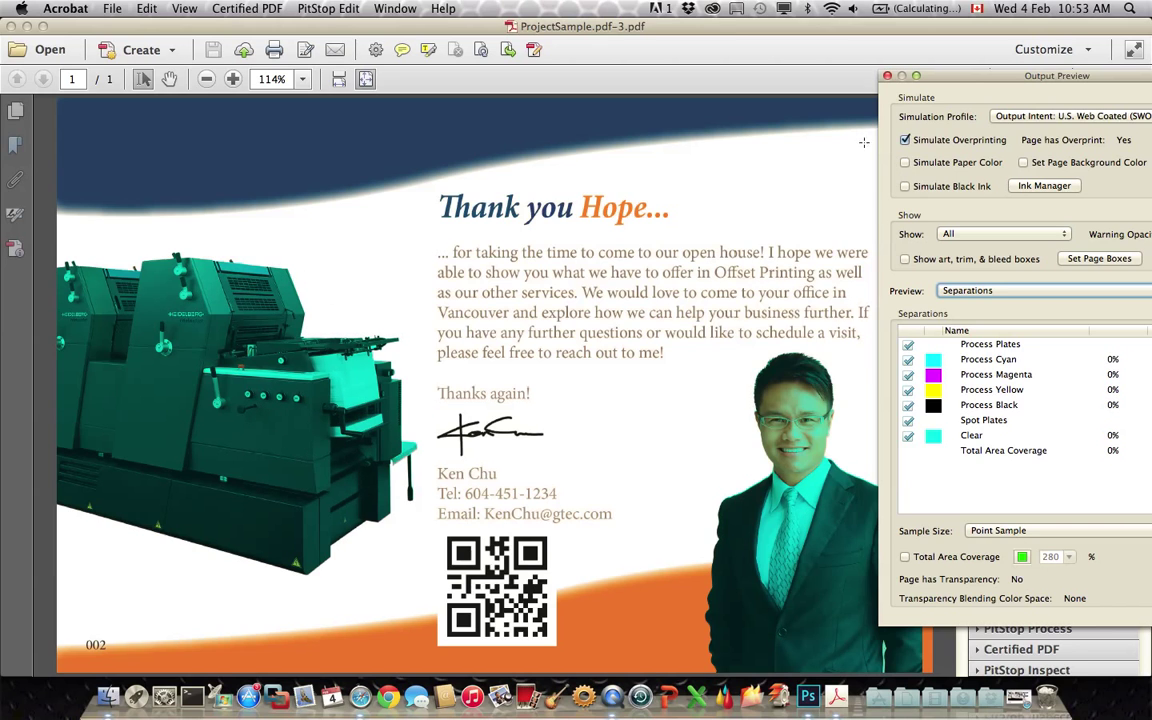
click(905, 140)
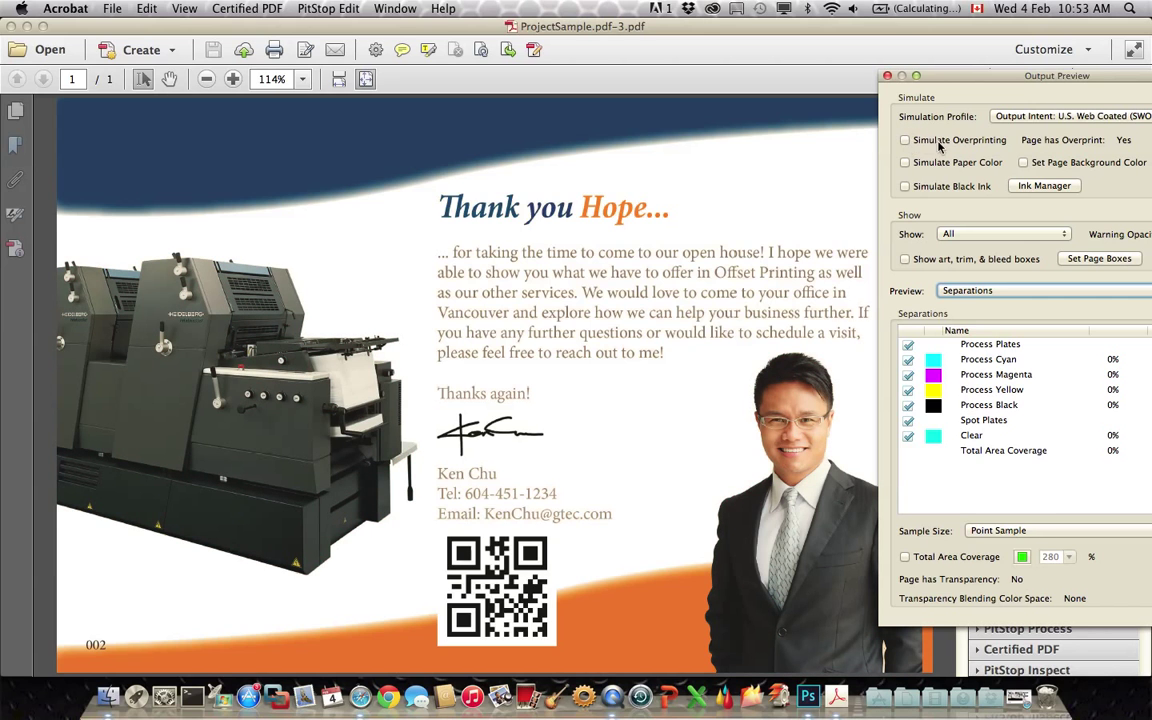
click(905, 140)
click(905, 140)
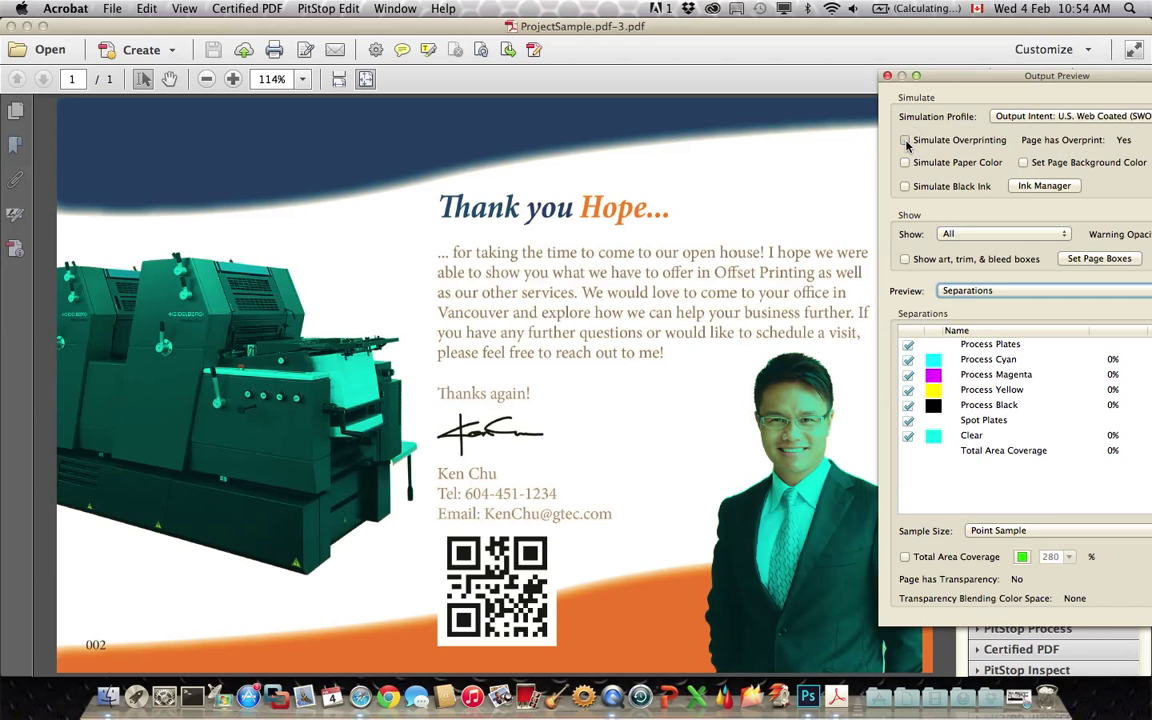
click(905, 140)
click(905, 140)
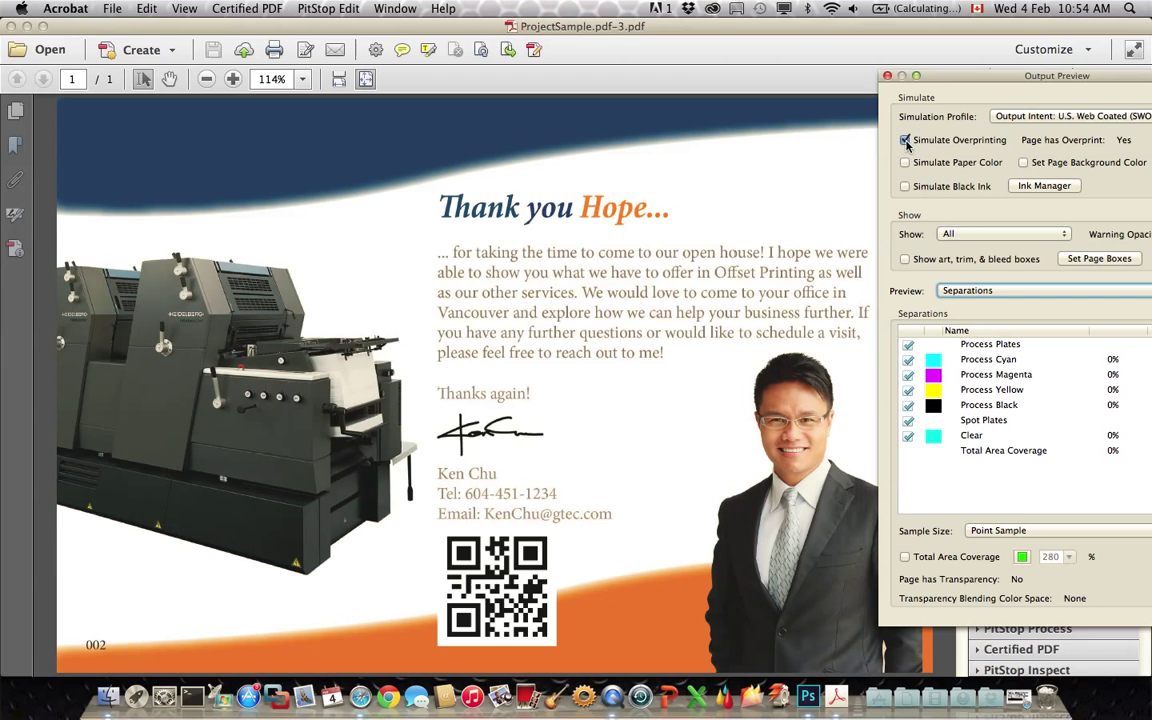
click(905, 140)
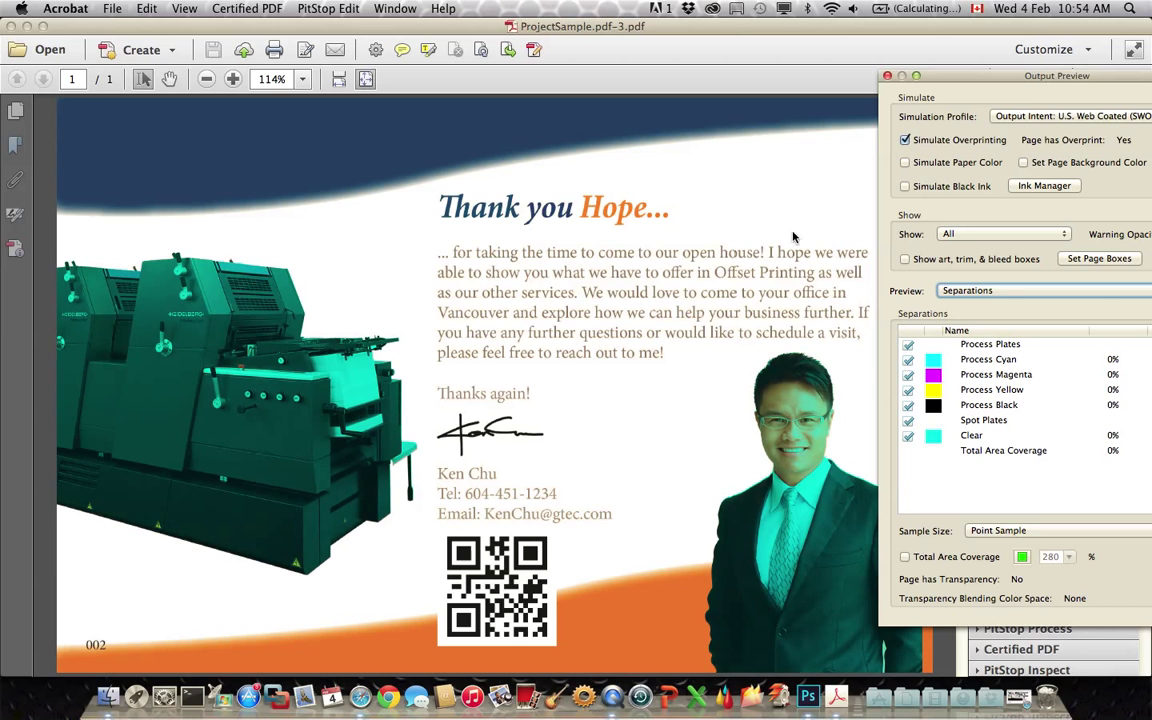